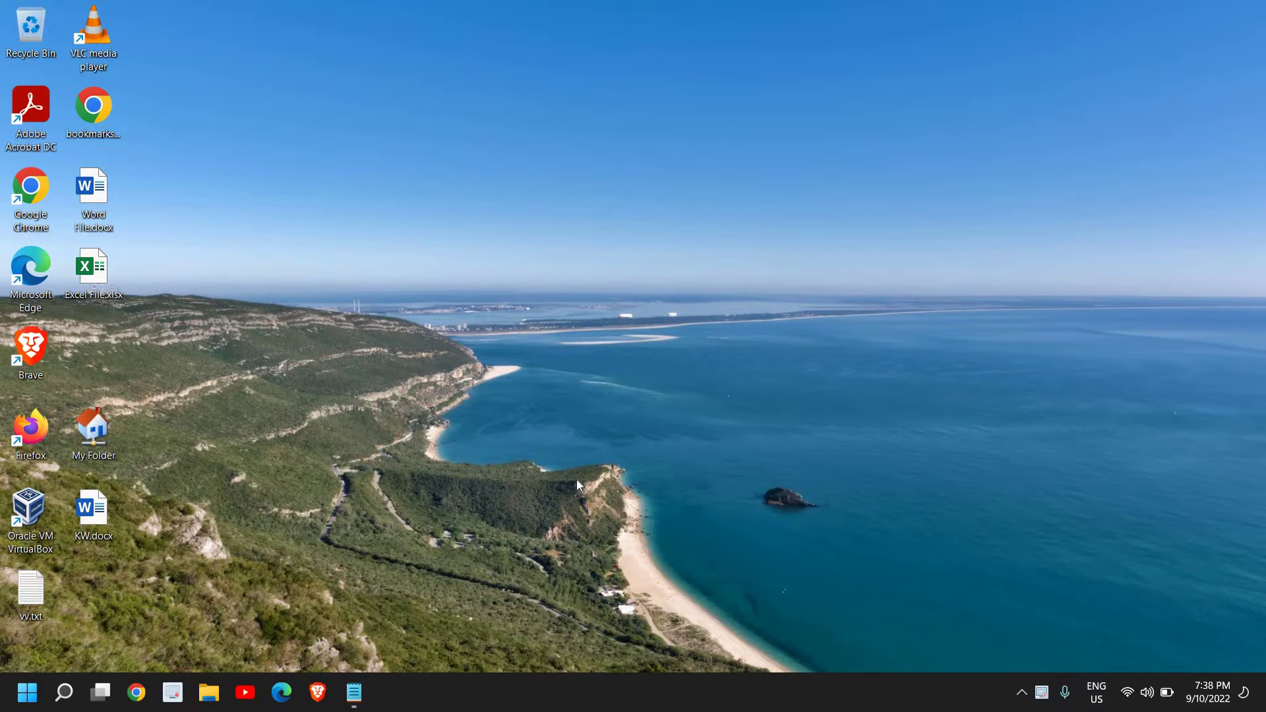
- Launch the Services console by running services.msc from the Run box
right_click(28, 703)
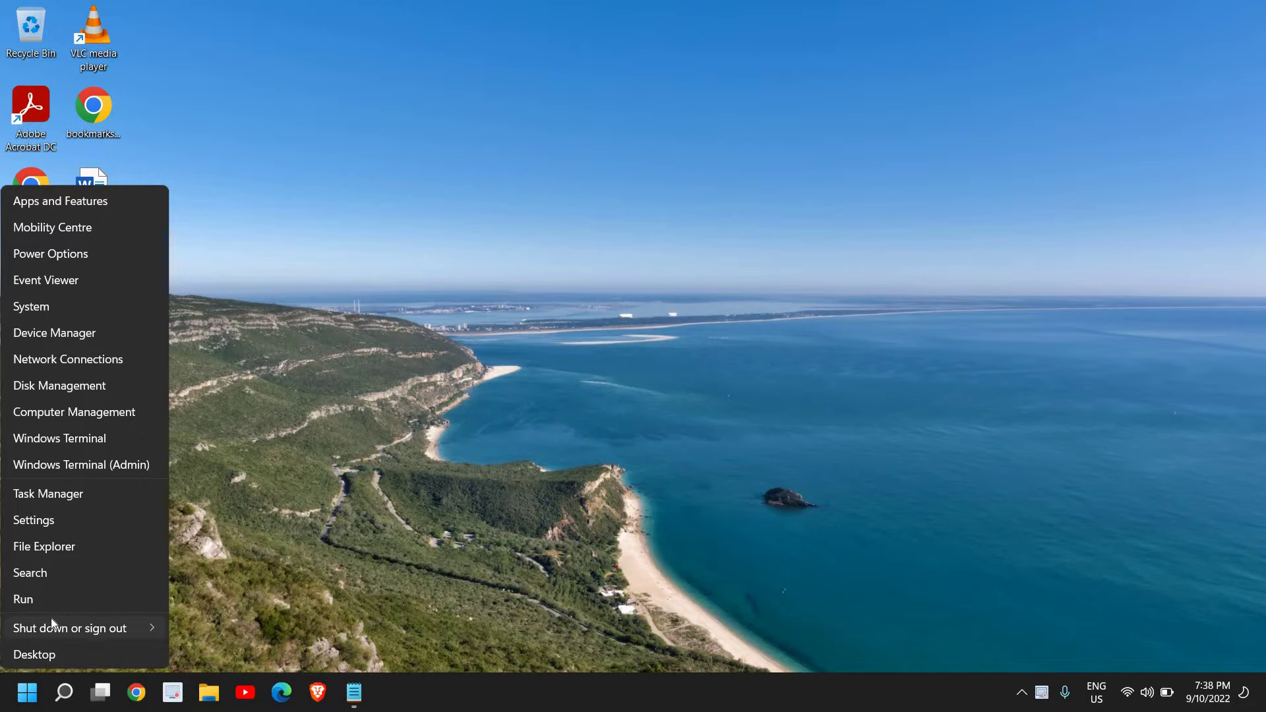
left_click(56, 600)
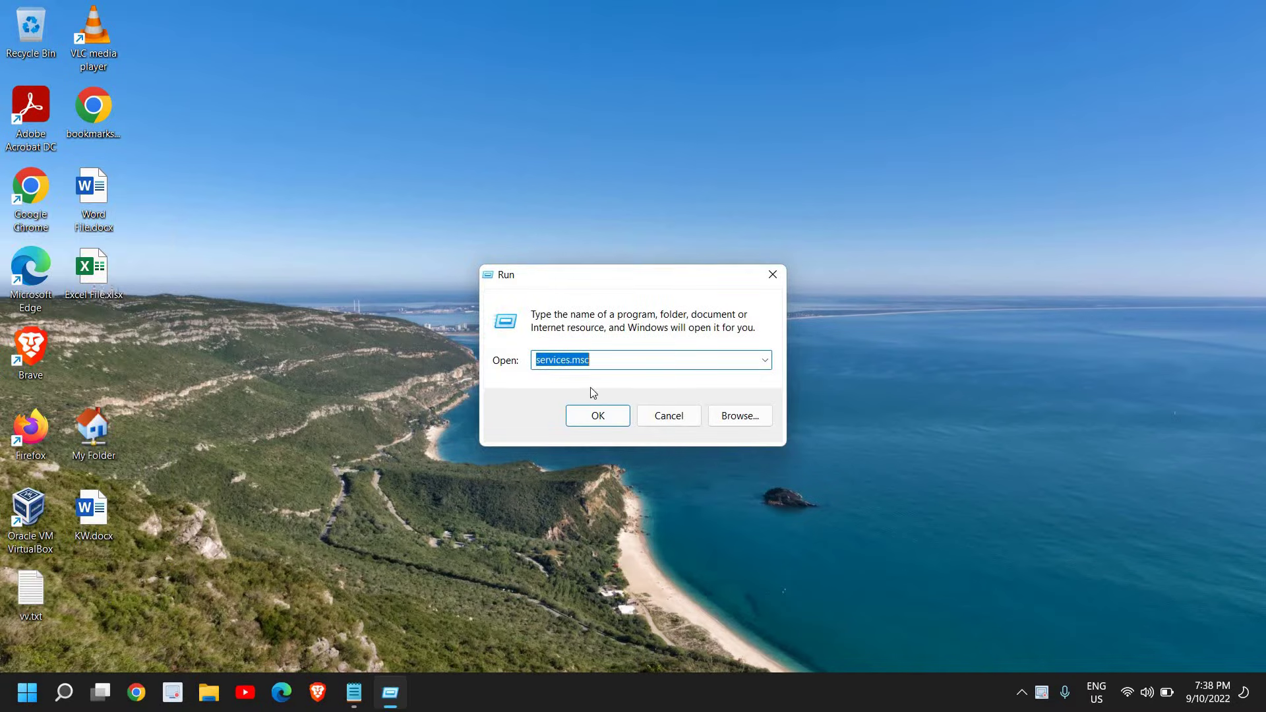
left_click(612, 358)
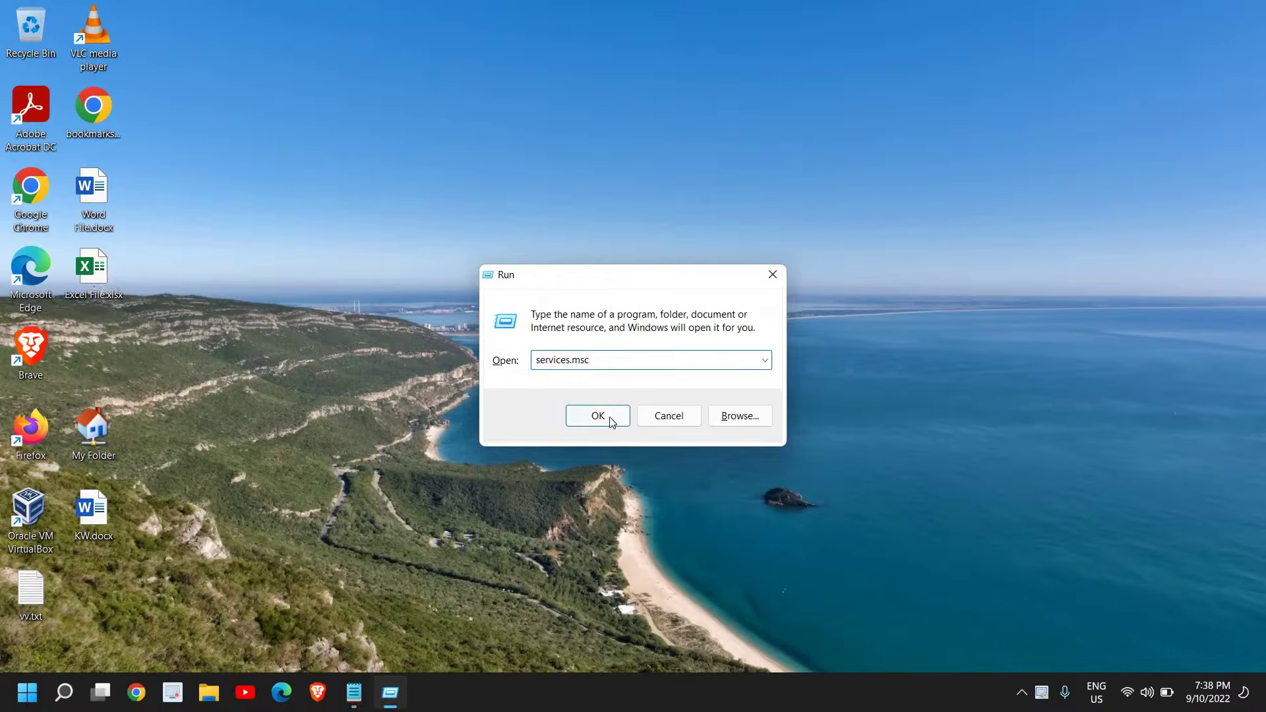
left_click(607, 484)
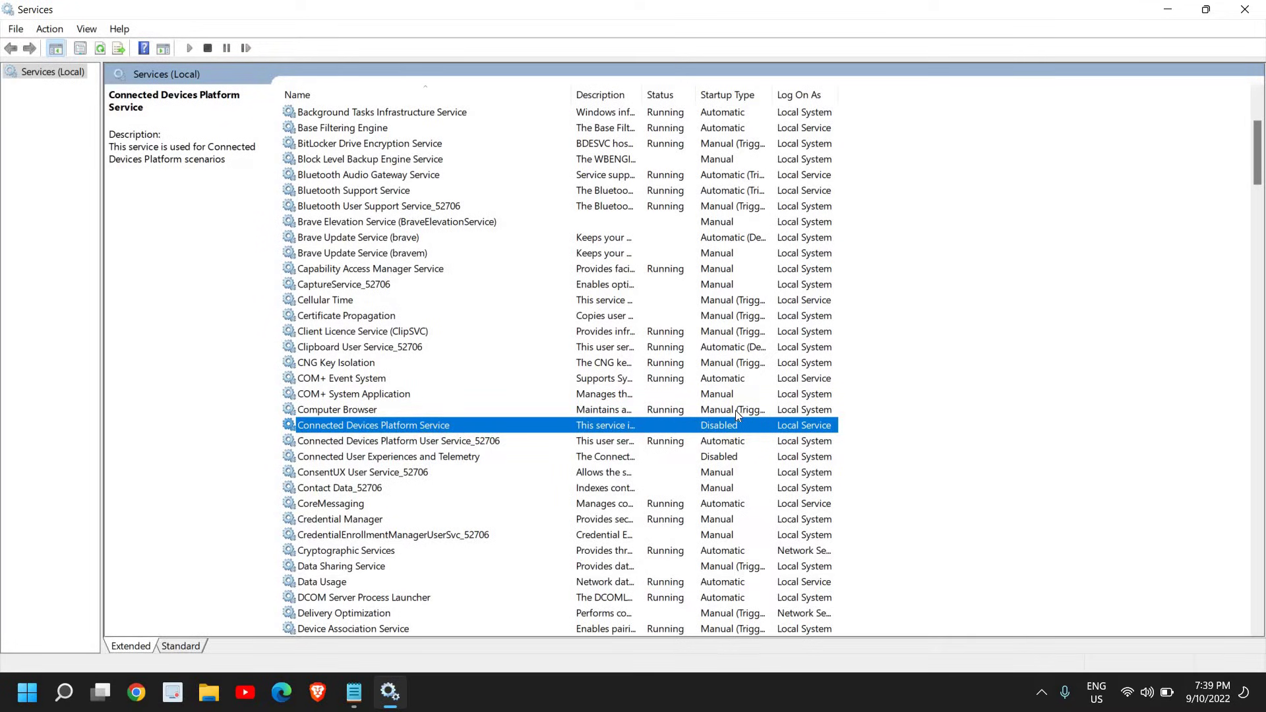
- Set Connected Devices Platform Service's startup type to Disabled in its properties and confirm
right_click(402, 426)
left_click(484, 588)
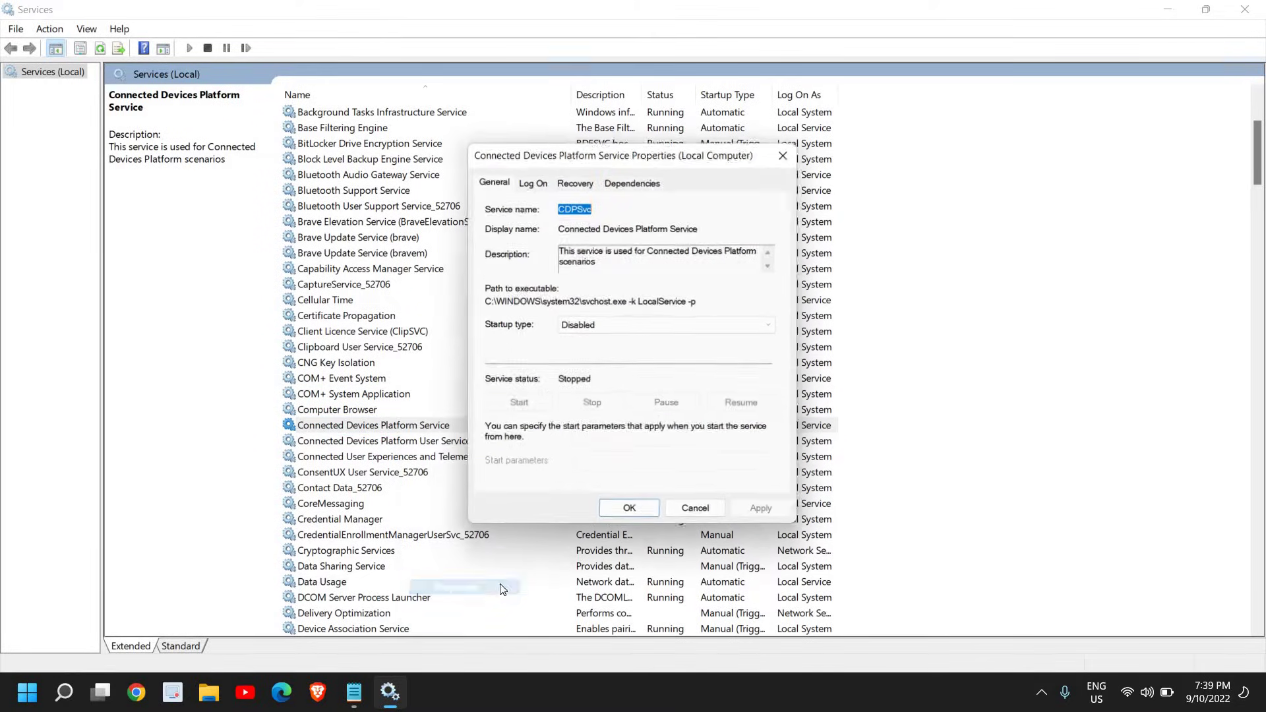
left_click(627, 327)
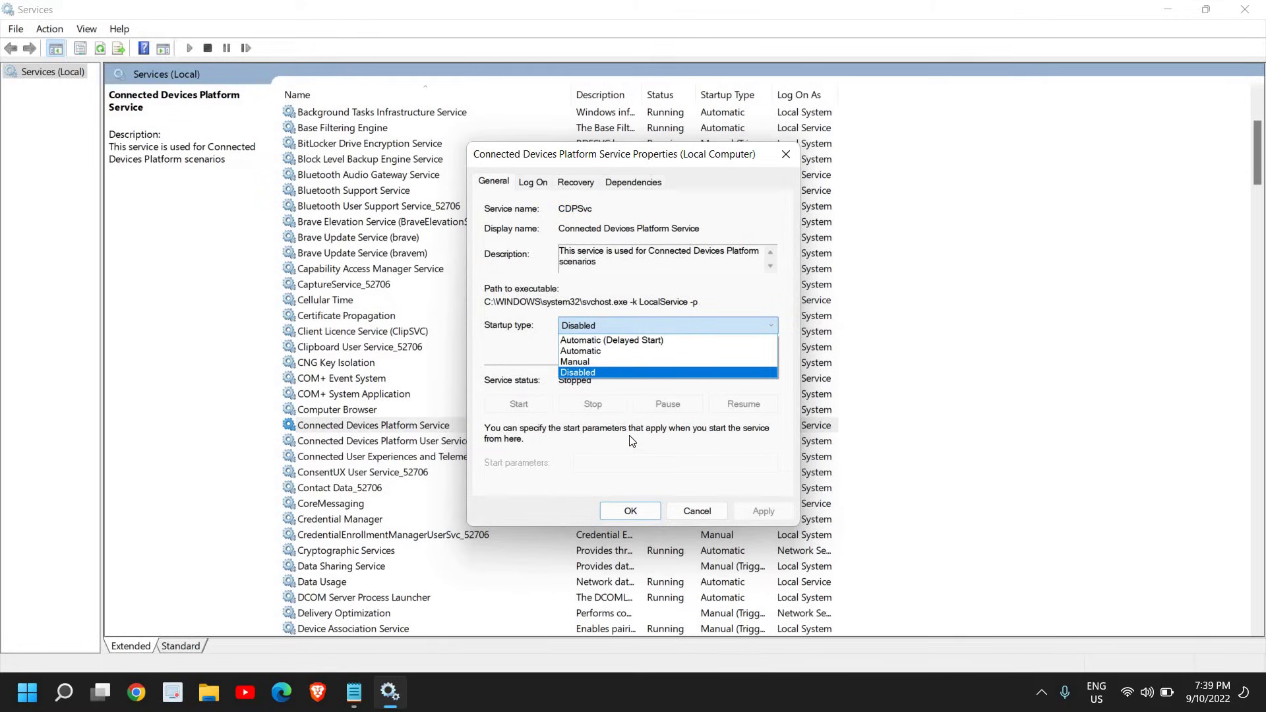
left_click(769, 517)
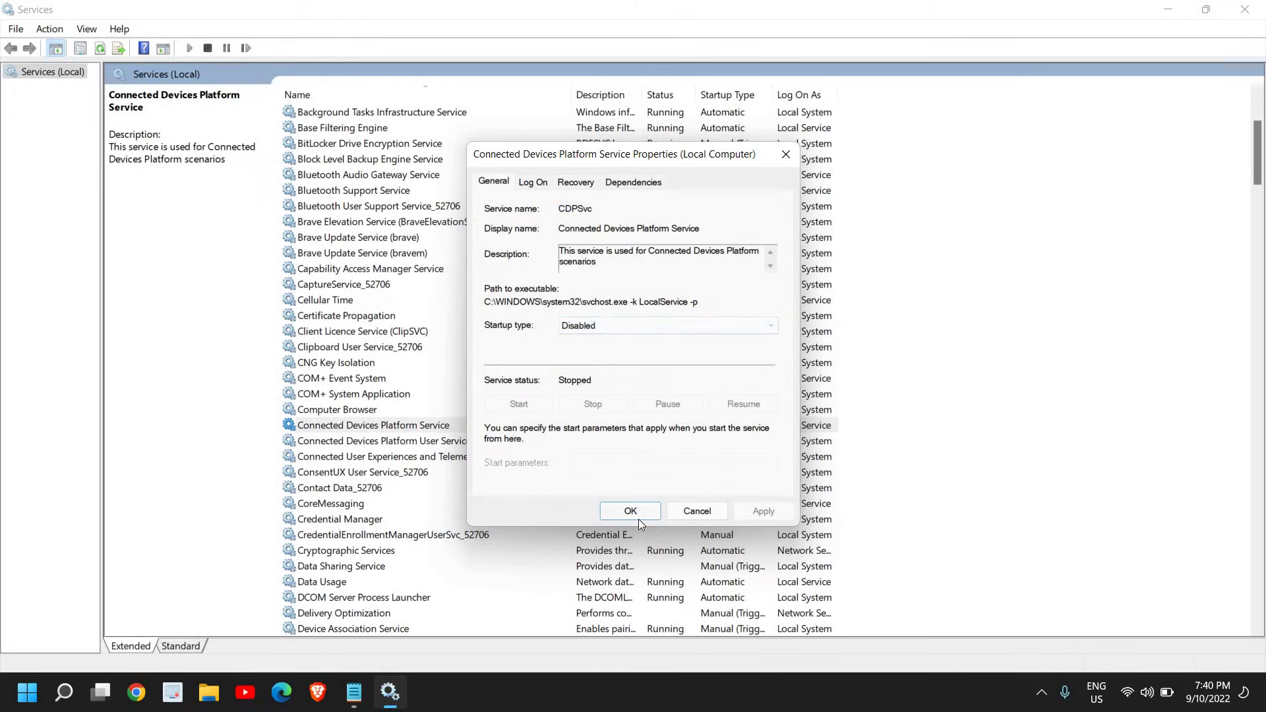
left_click(639, 519)
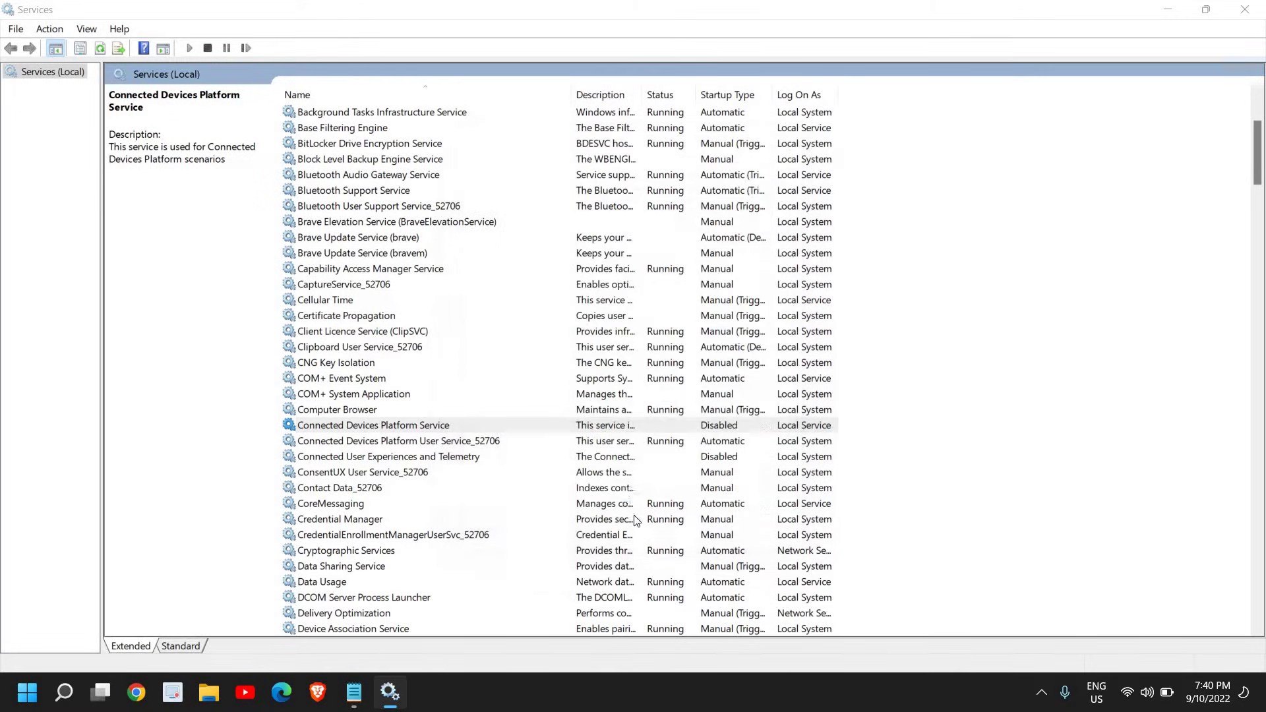
- Check the service's stop options in its context menu, then return to the full list
right_click(424, 422)
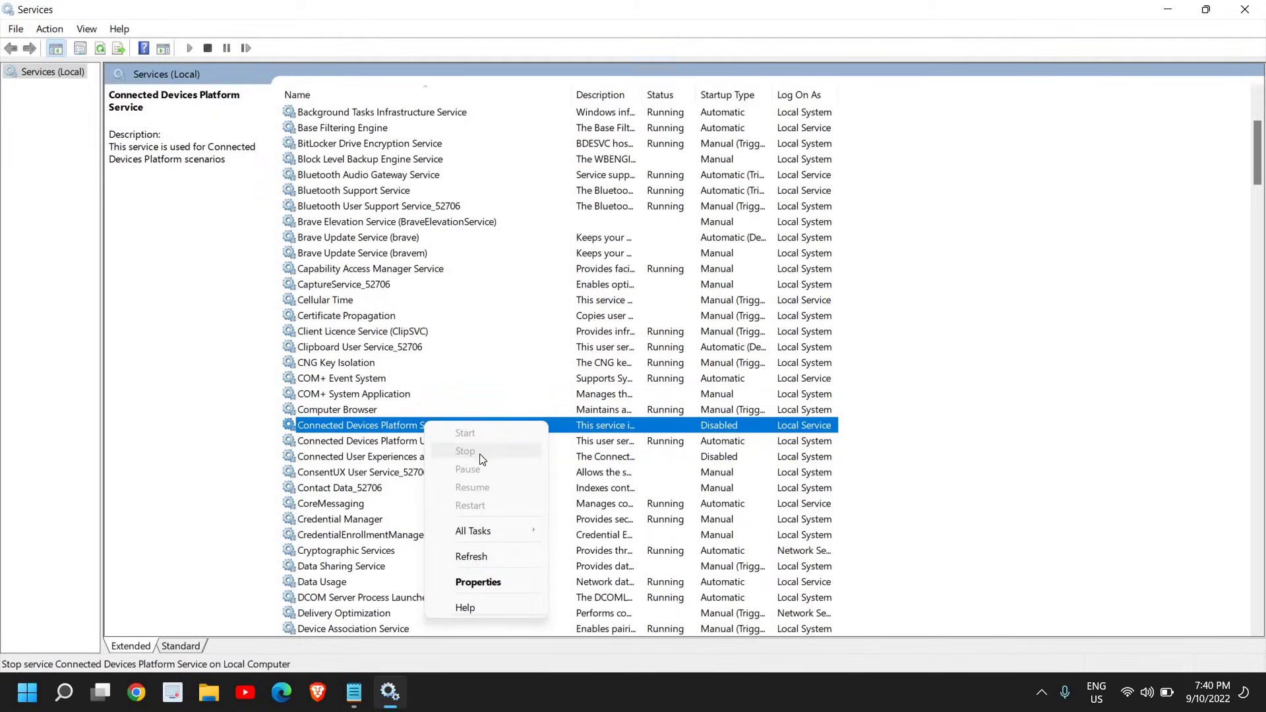
left_click(338, 435)
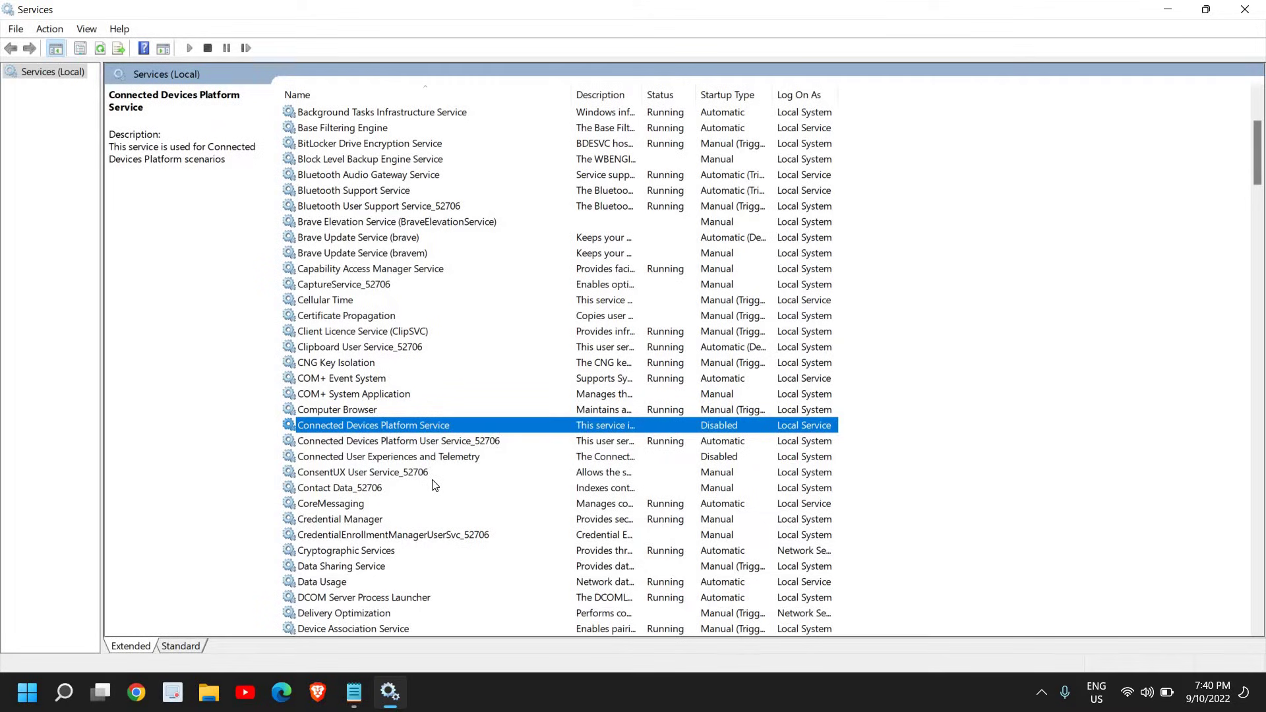
scroll(434, 485, "up", 4)
- Jump to SysMain by typing 'sys', set its startup type to Disabled, apply and confirm
left_click(348, 254)
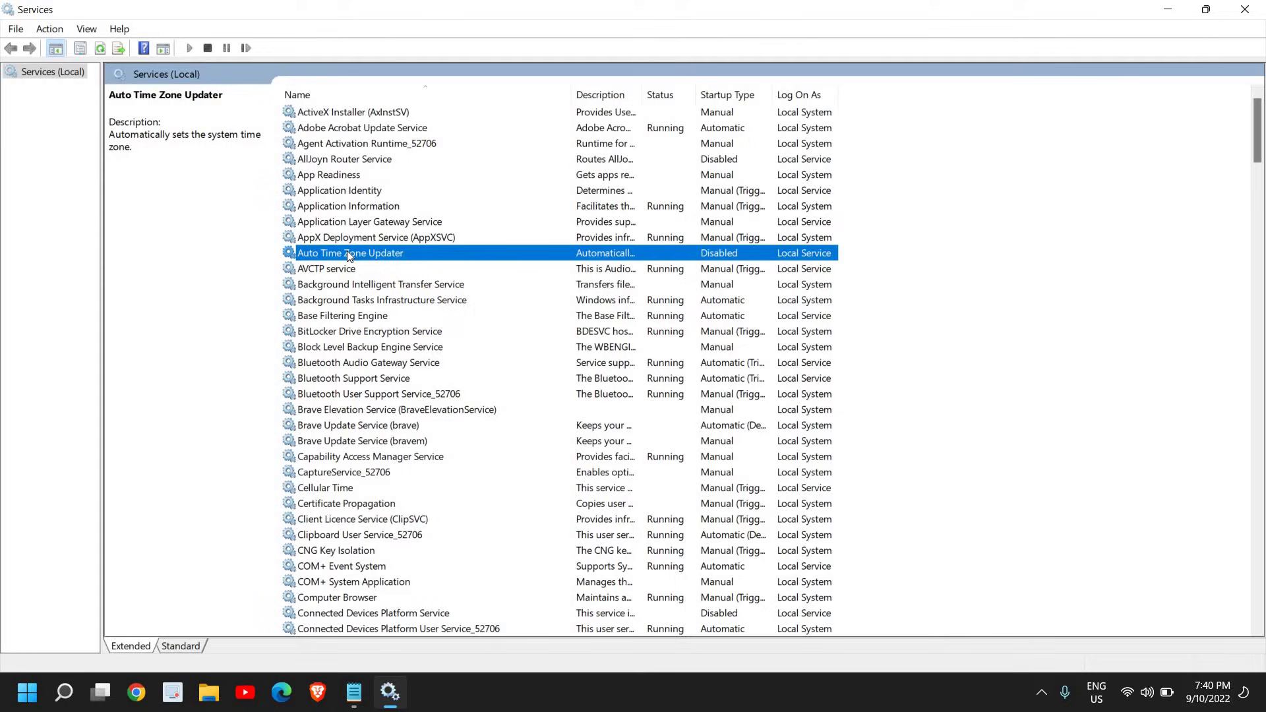
type("sys")
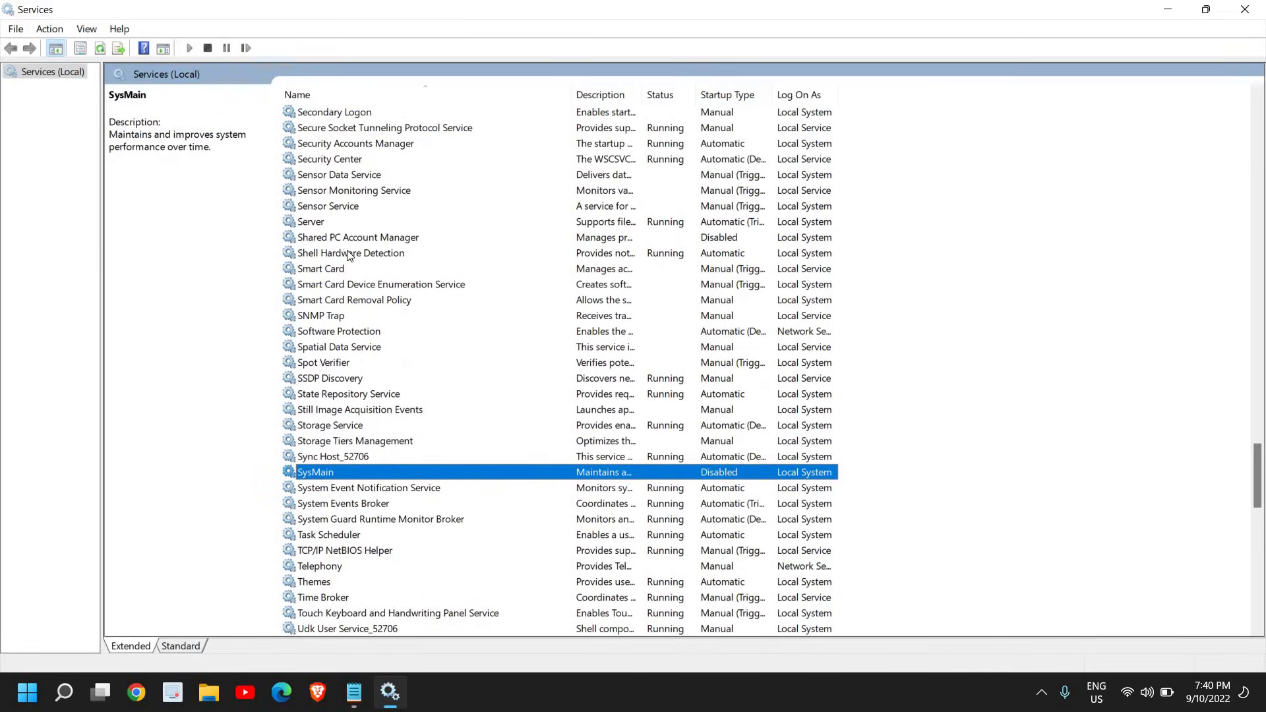
scroll(310, 445, "up", 2)
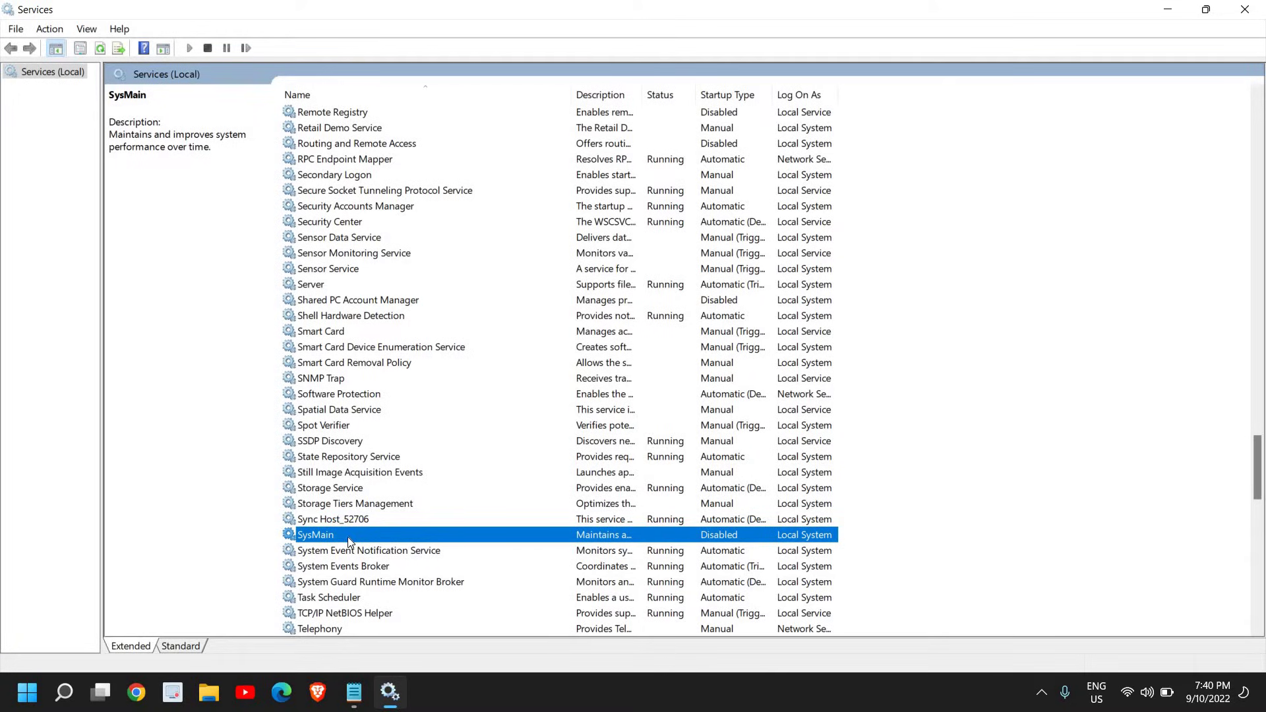
right_click(409, 537)
left_click(461, 500)
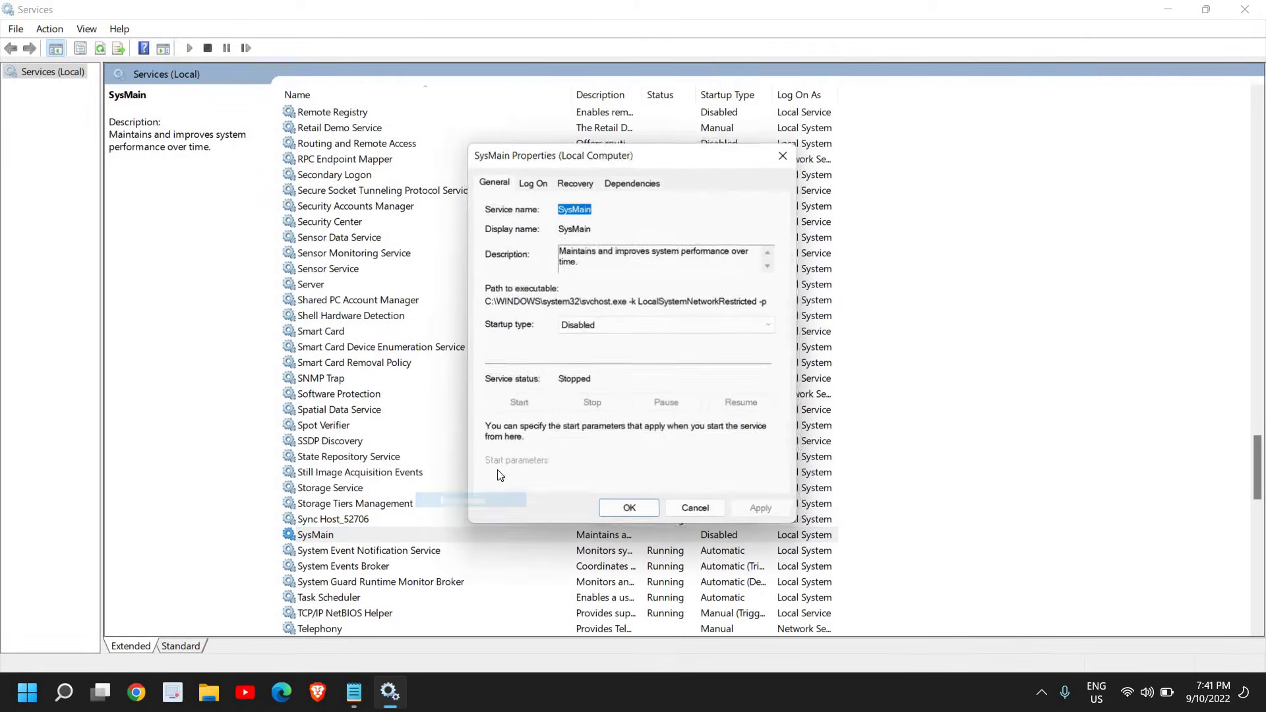
left_click(590, 327)
left_click(588, 375)
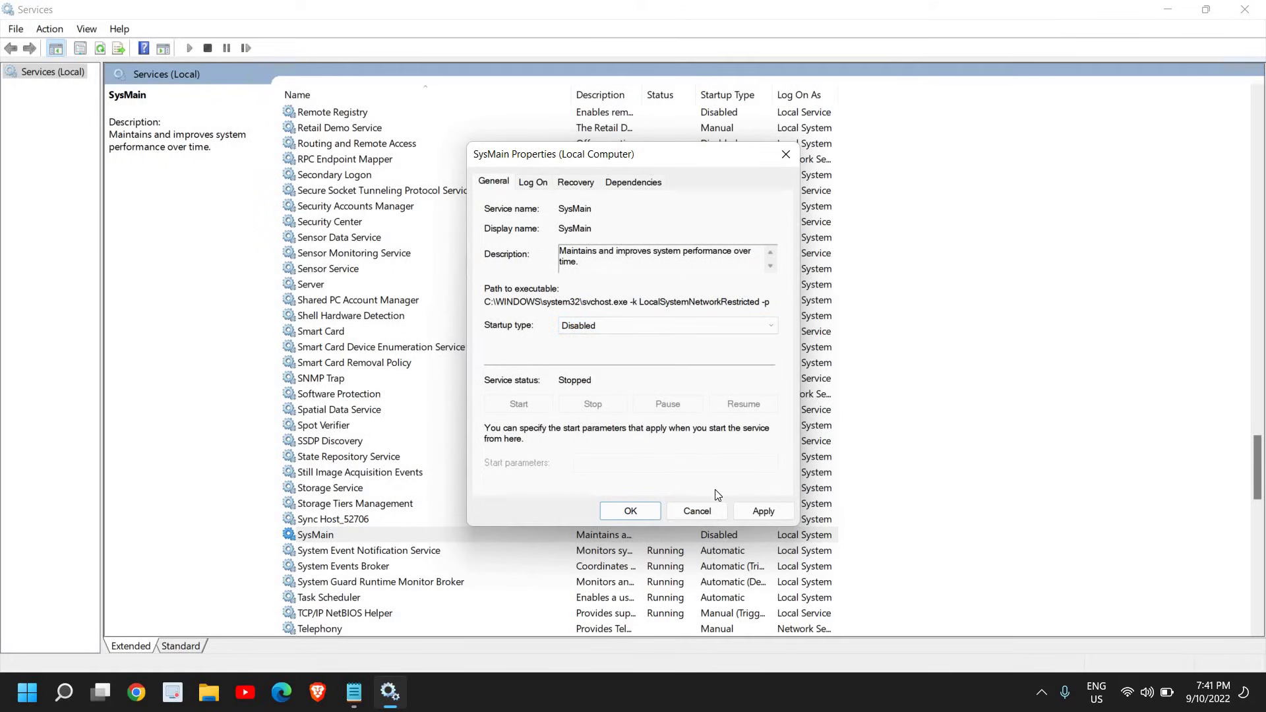
left_click(763, 517)
left_click(629, 511)
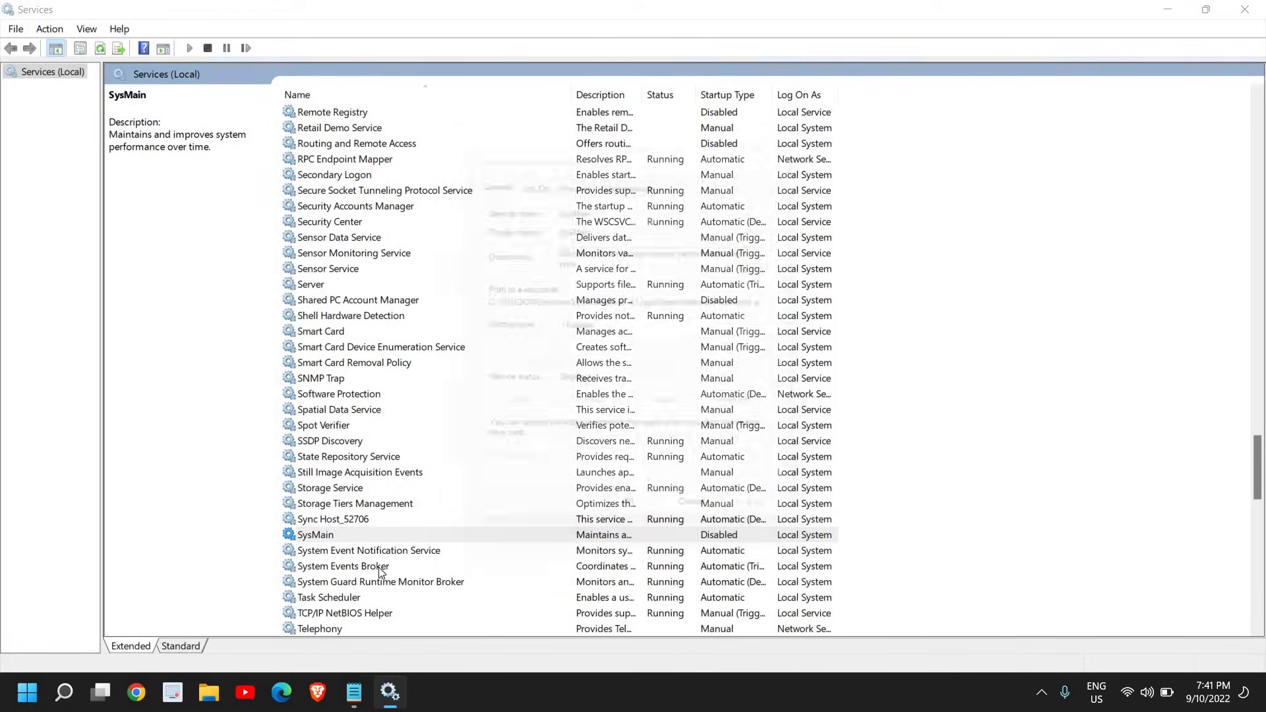
right_click(354, 534)
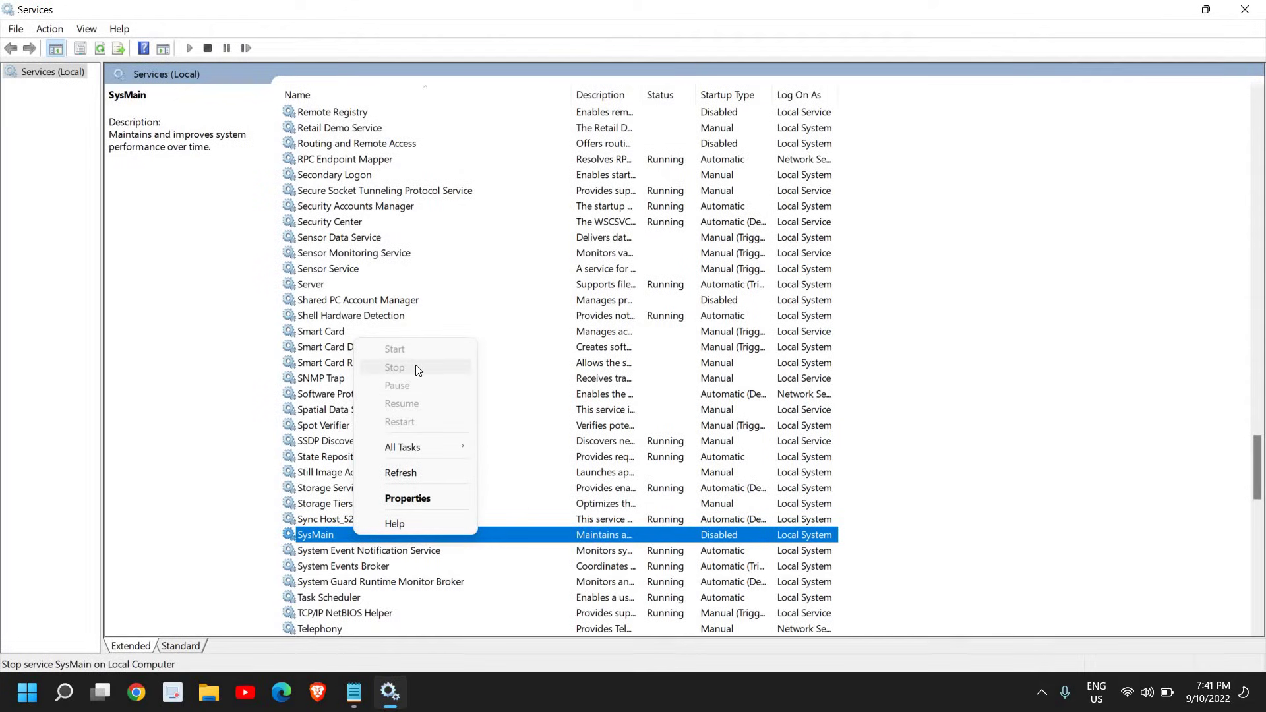
- Close Services and run sfc /scannow in an administrator Command Prompt
left_click(1242, 14)
left_click(1242, 14)
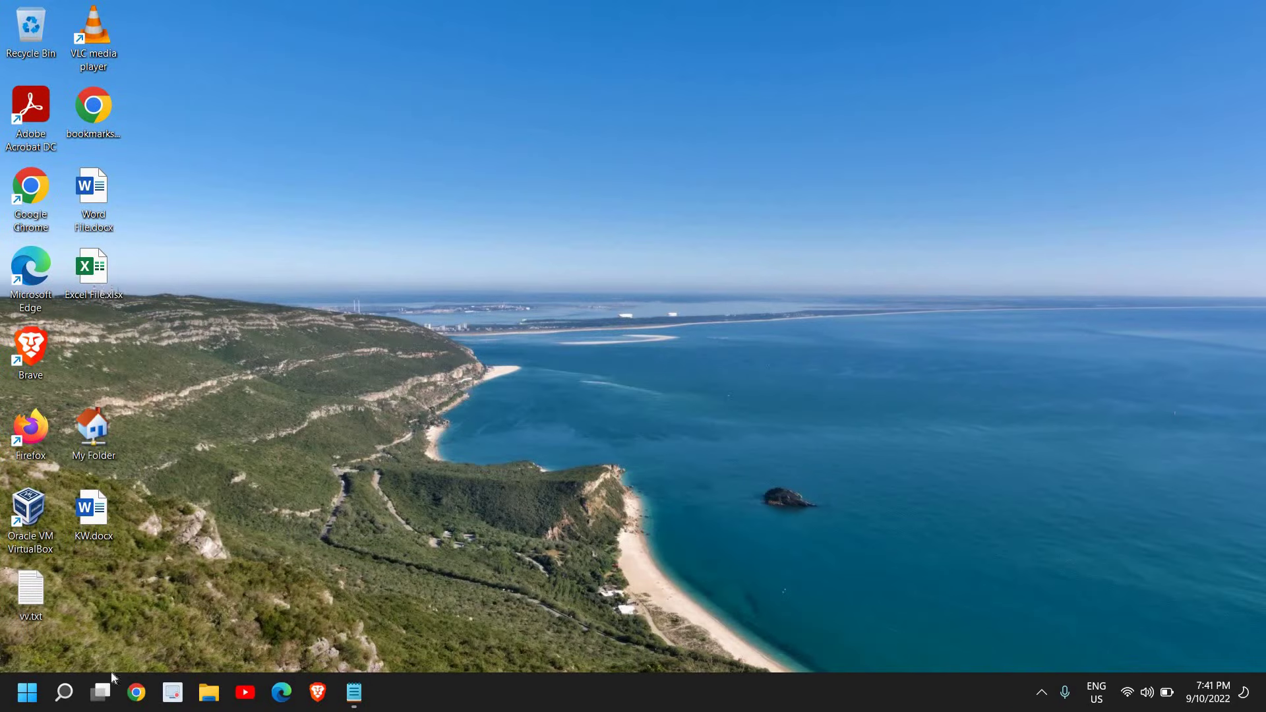
left_click(62, 696)
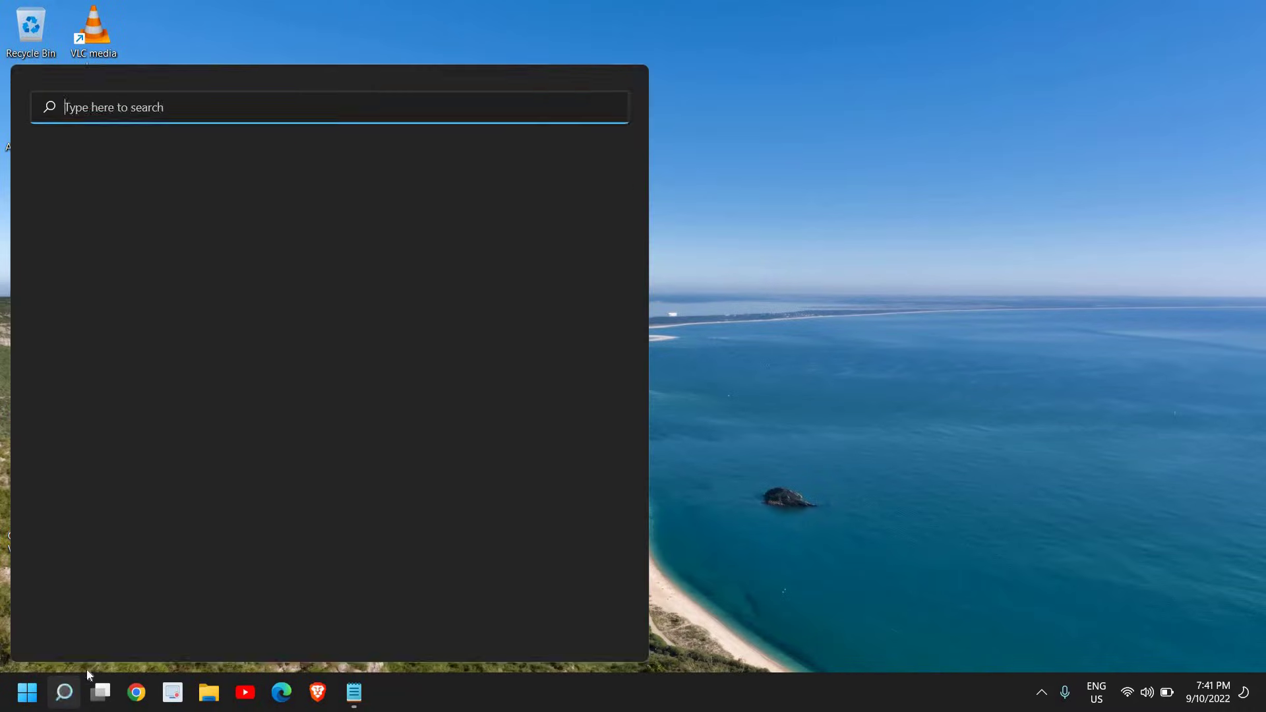
type("cmd")
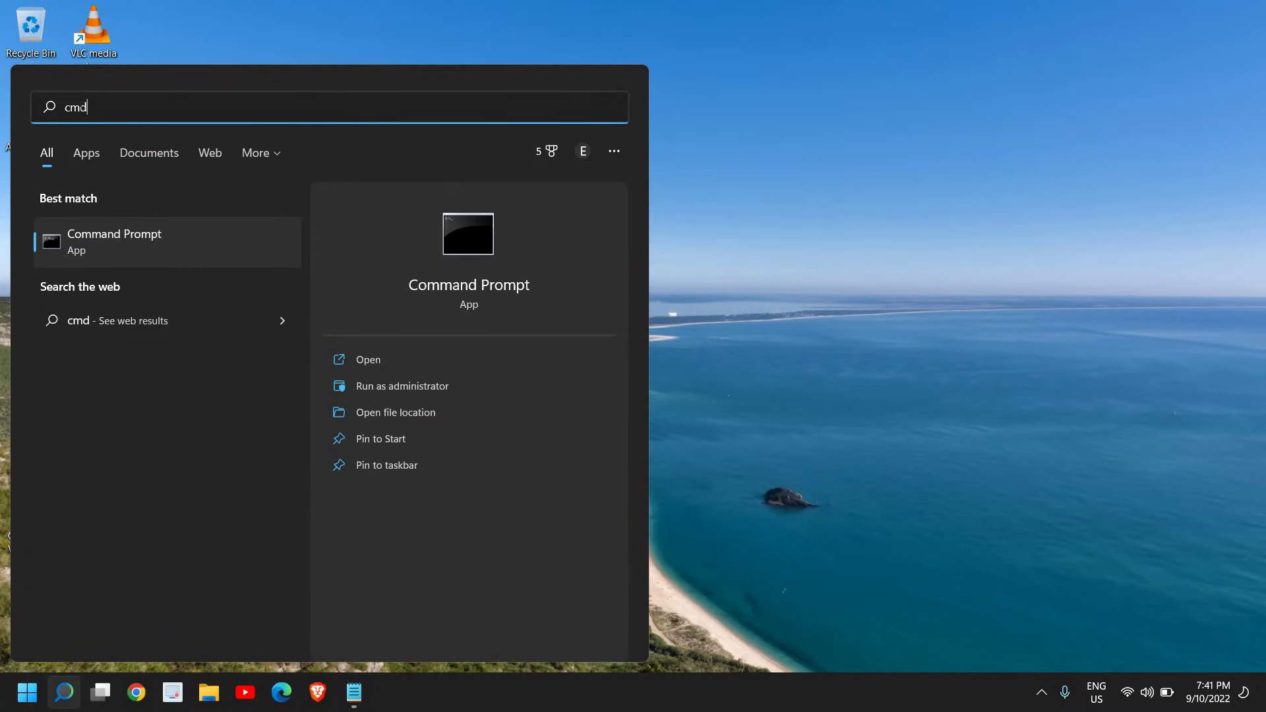
left_click(410, 385)
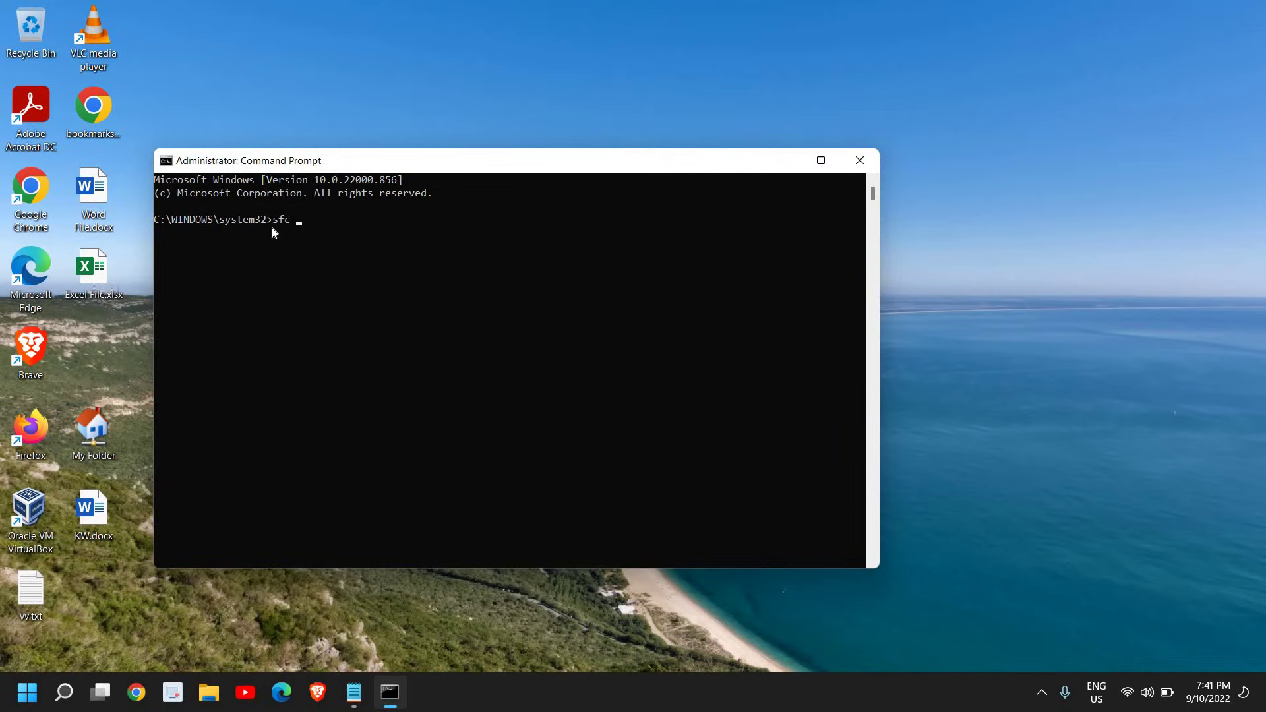
type("sfc /scannow")
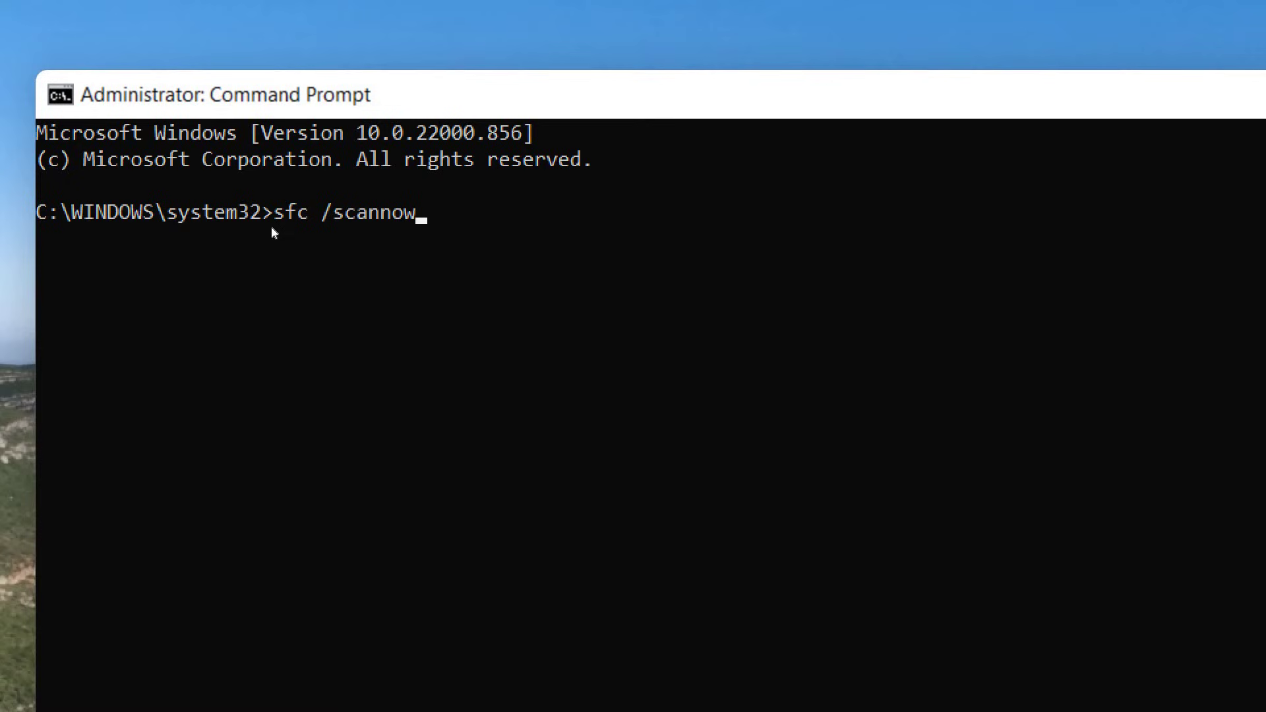
key("Return")
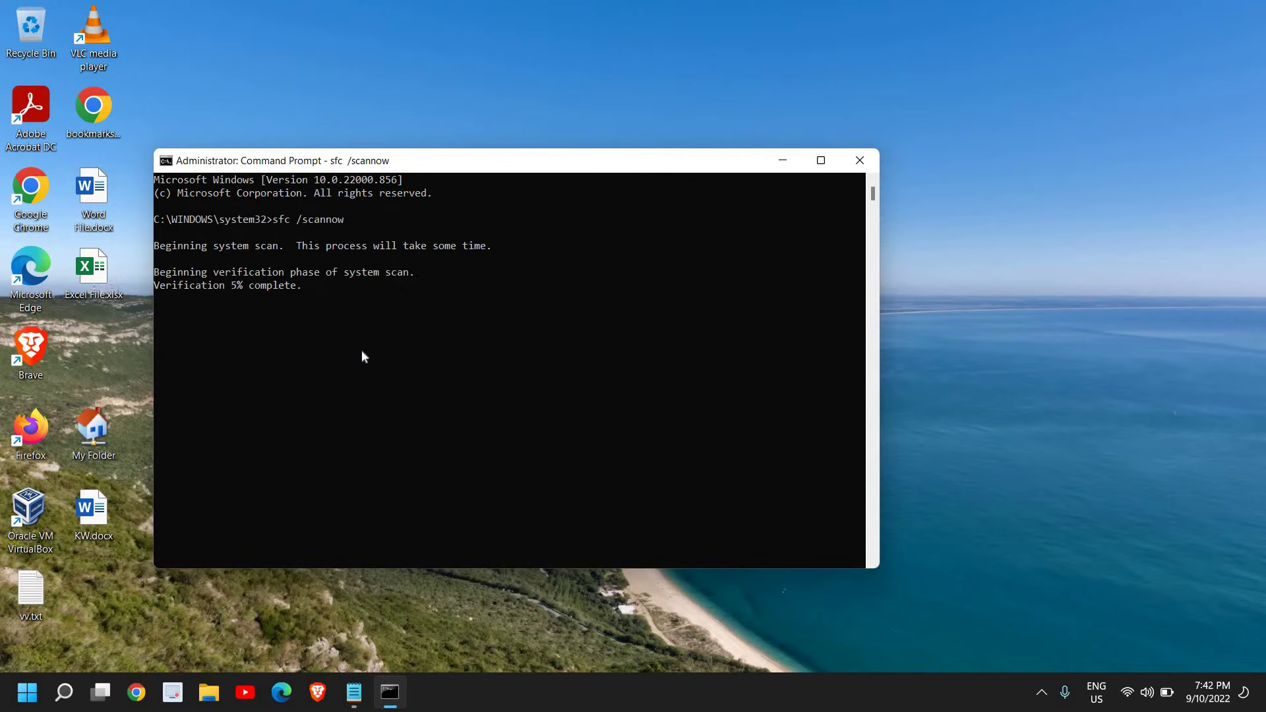
- Close Command Prompt, review the Windows Update status page, then close Settings
left_click(860, 161)
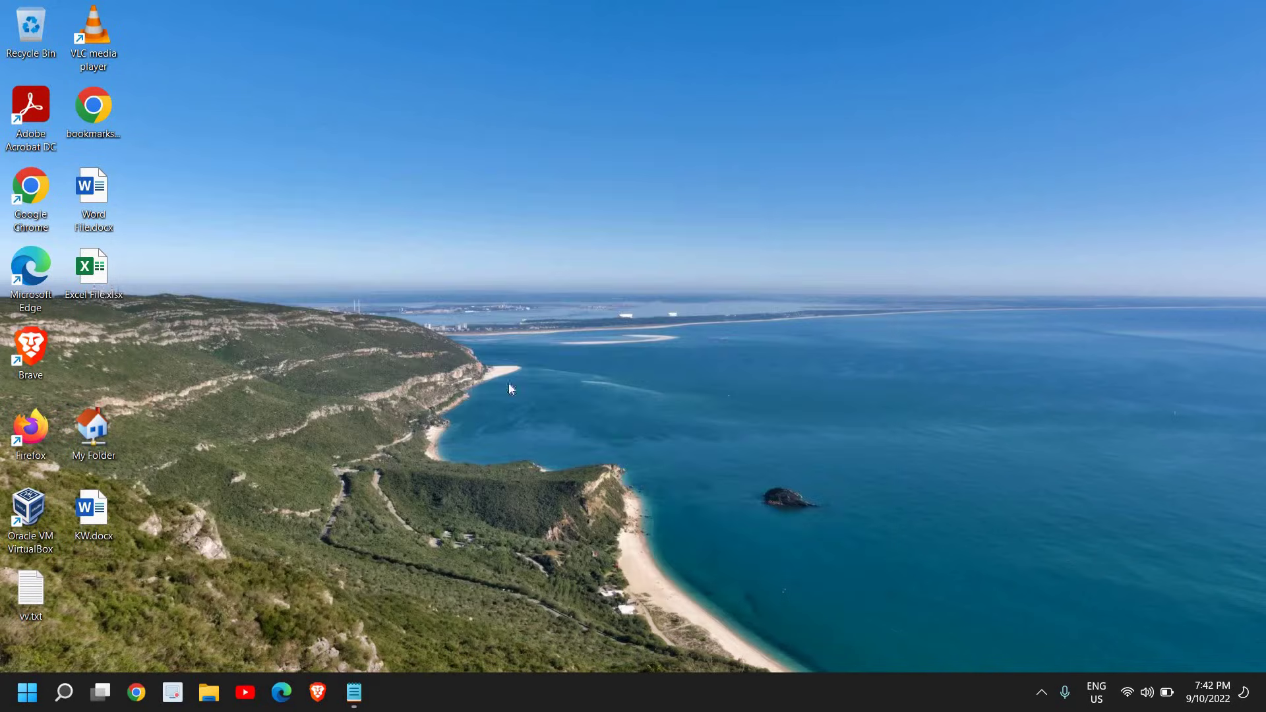
left_click(69, 695)
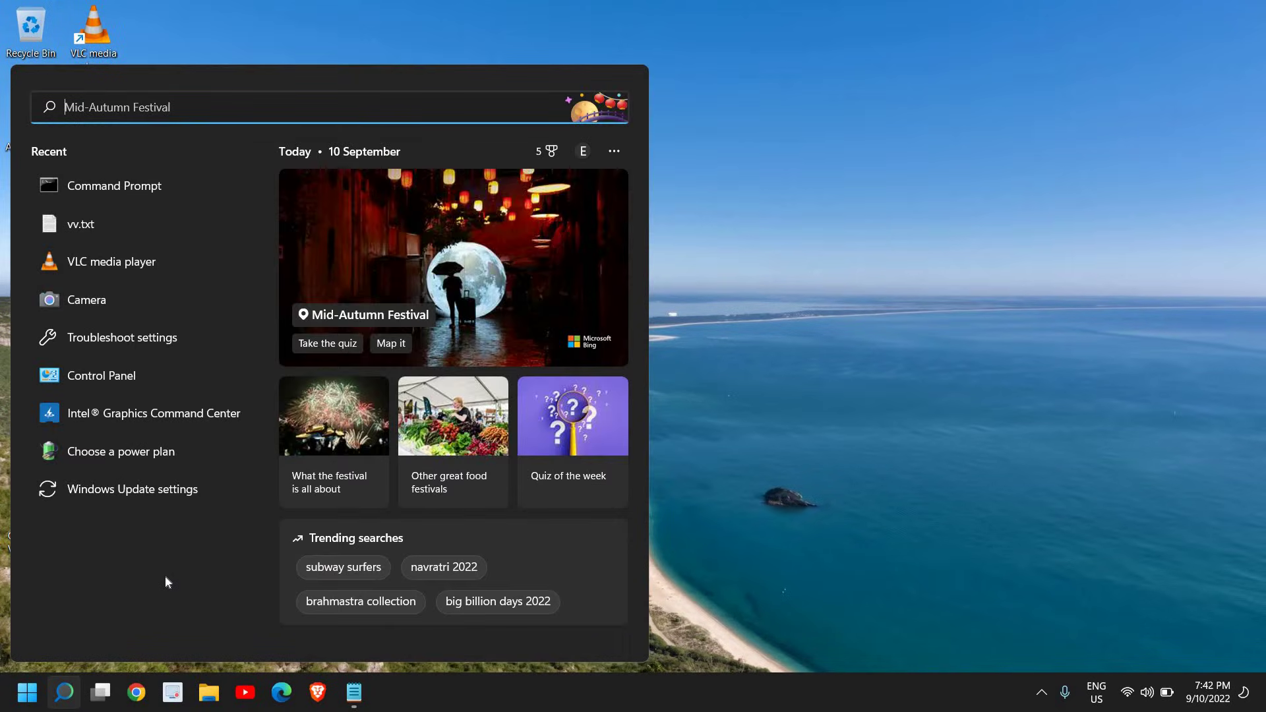
type("win")
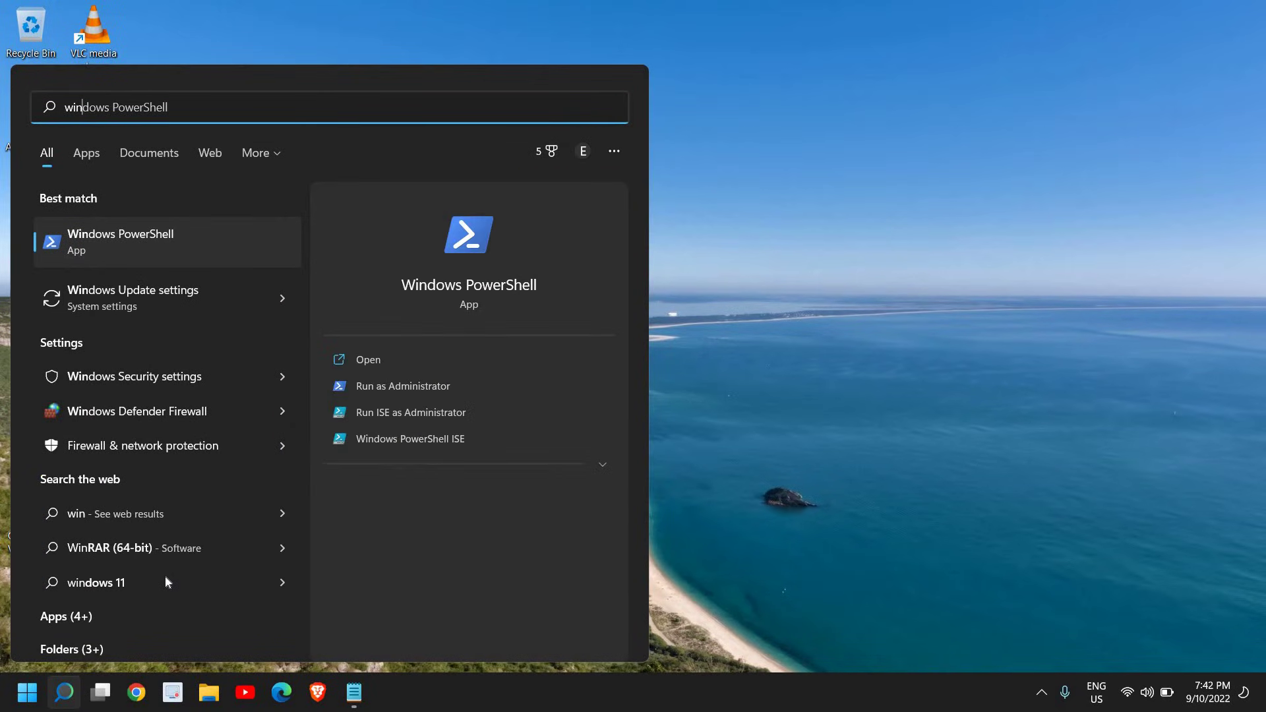
type("dows")
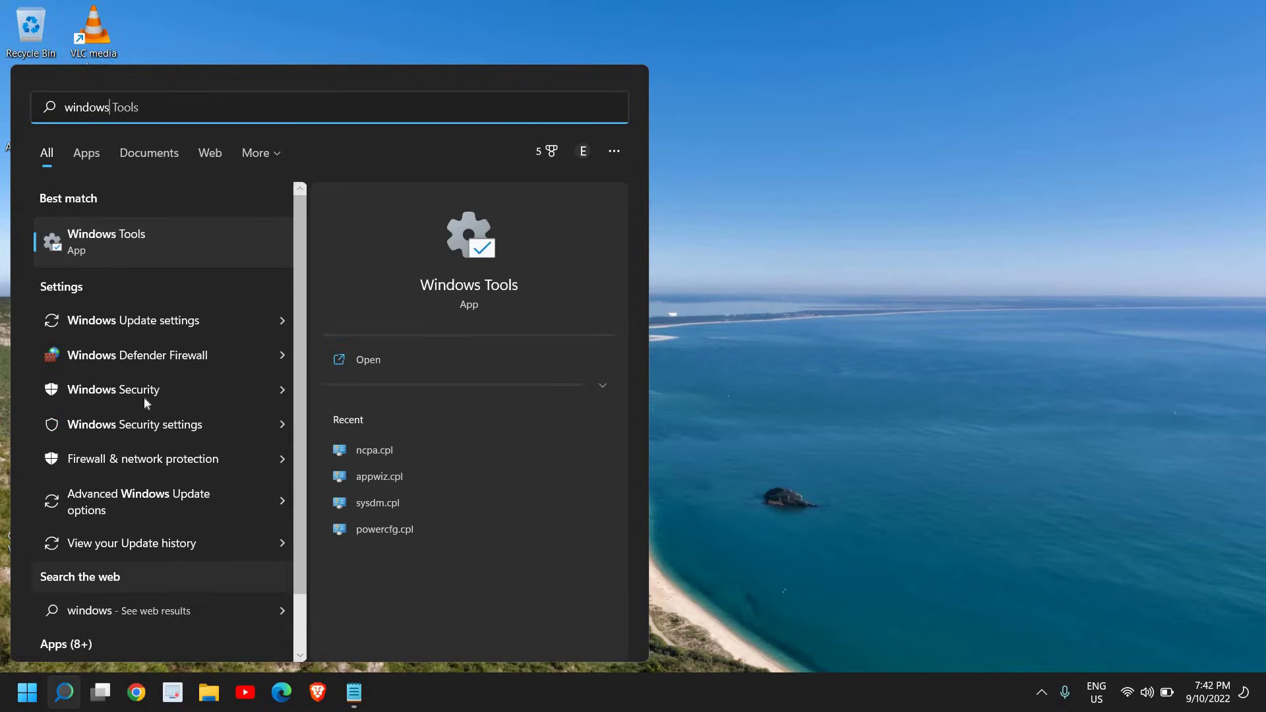
left_click(166, 326)
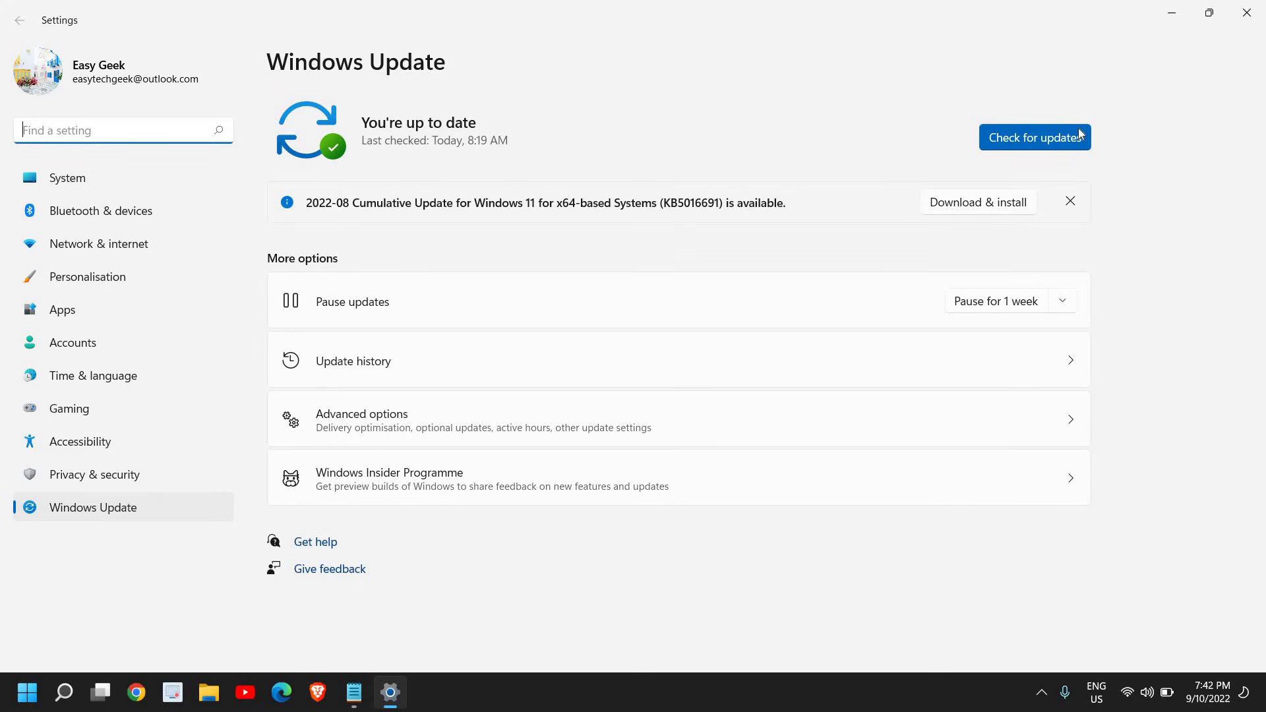
left_click(1247, 13)
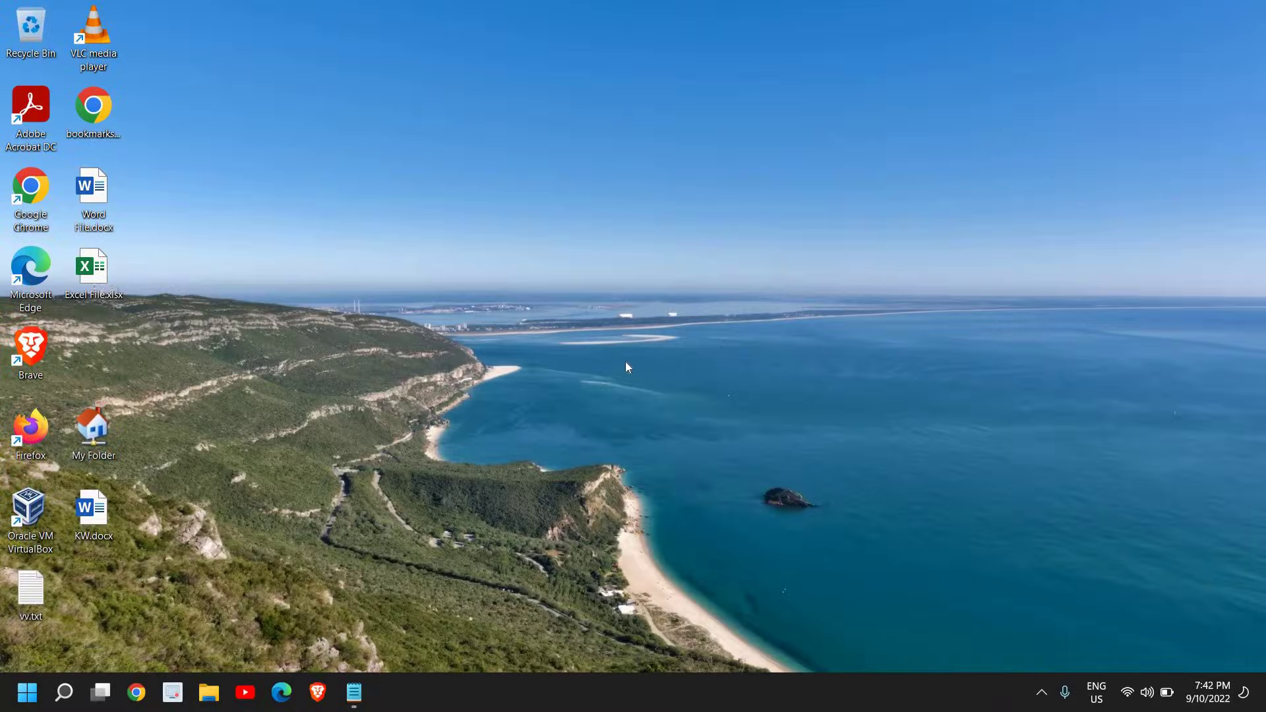
- Open Task Manager from the Start context menu, show its Startup tab, and maximize it
right_click(29, 699)
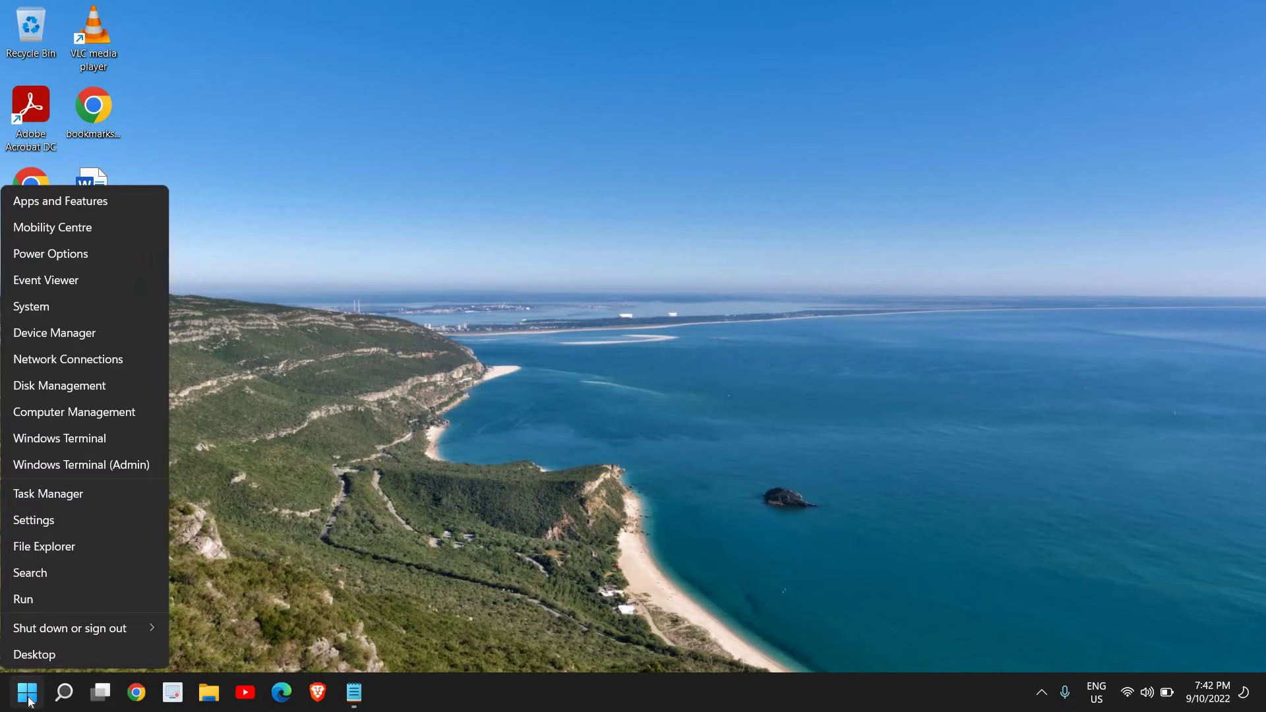
left_click(79, 496)
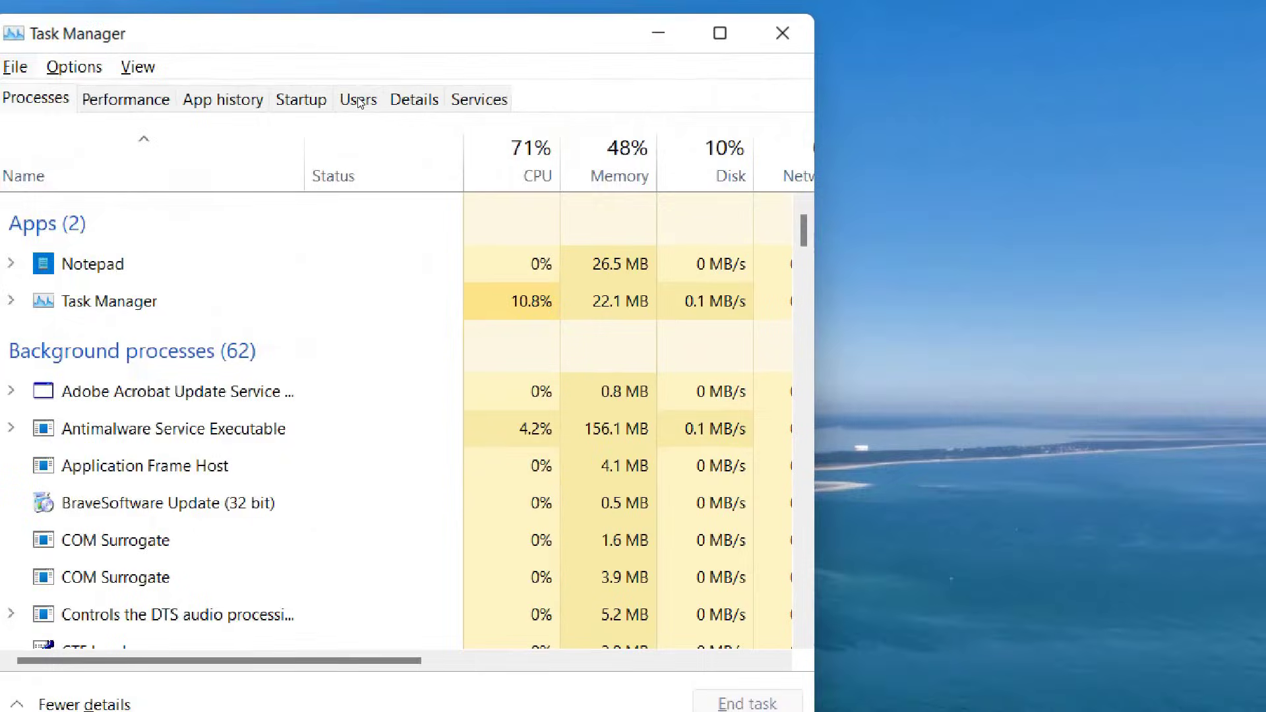
left_click(300, 101)
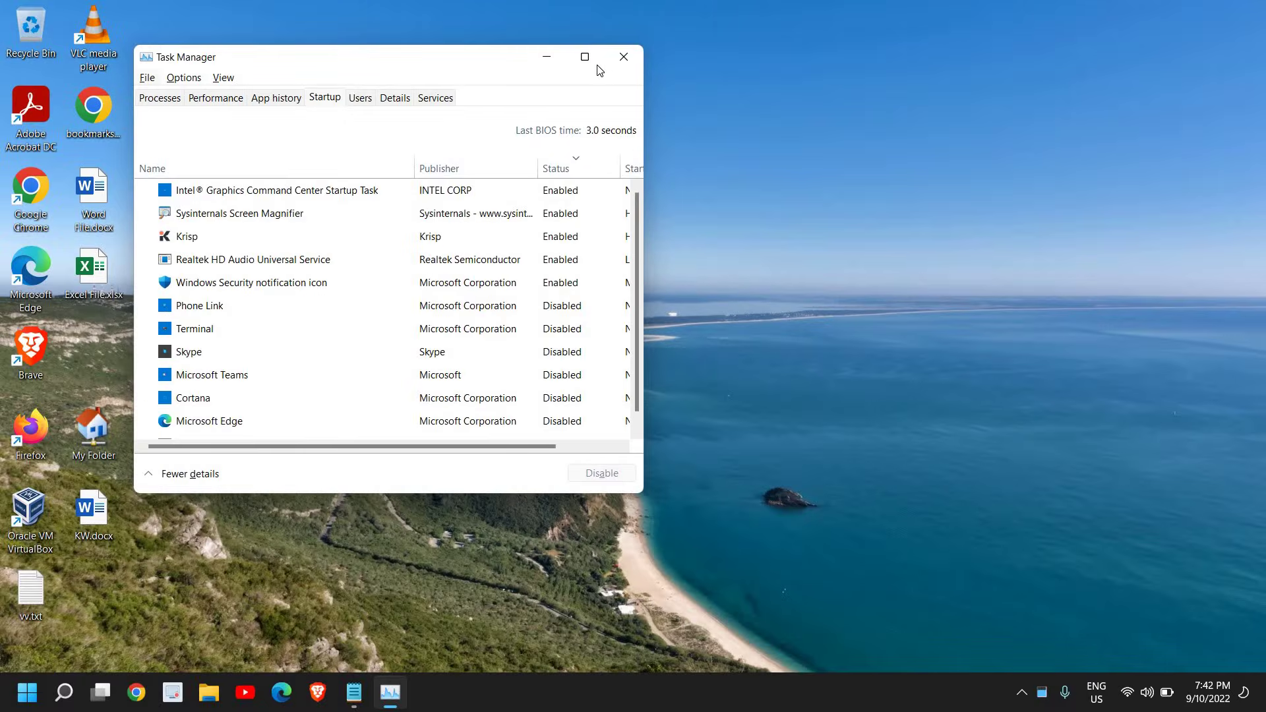
left_click(585, 57)
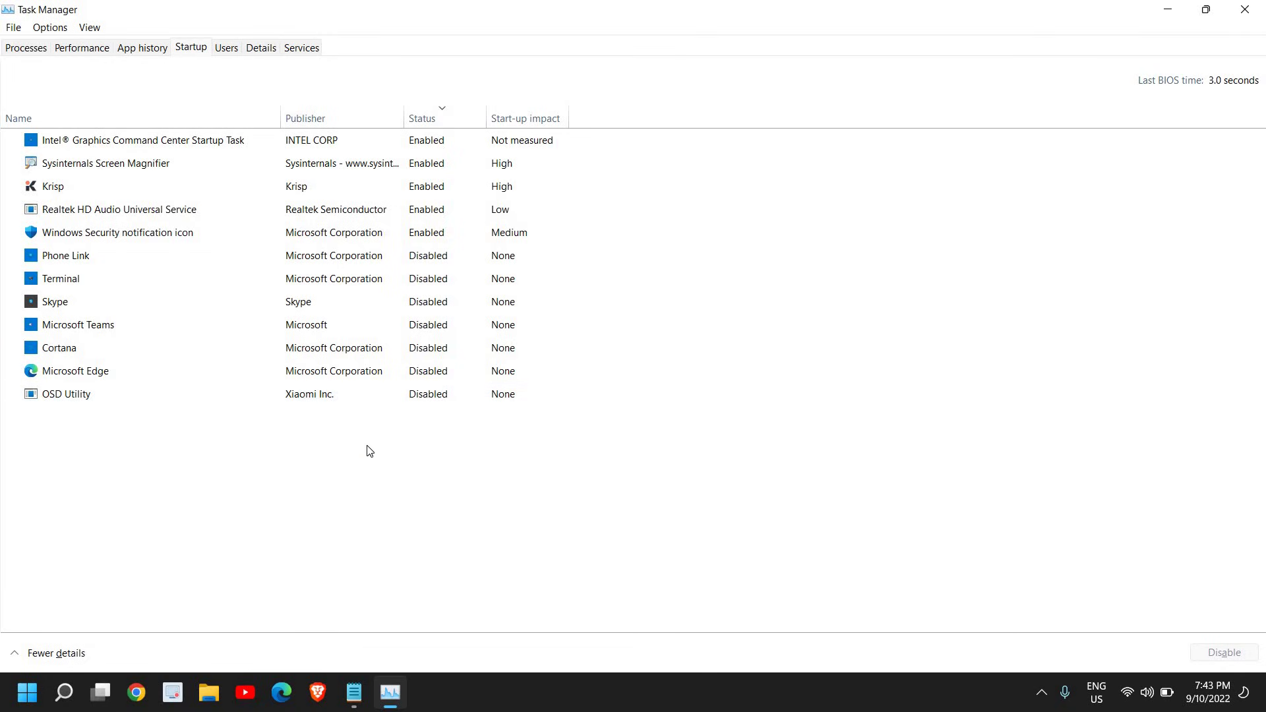
- Close Task Manager to return to the desktop
left_click(1245, 10)
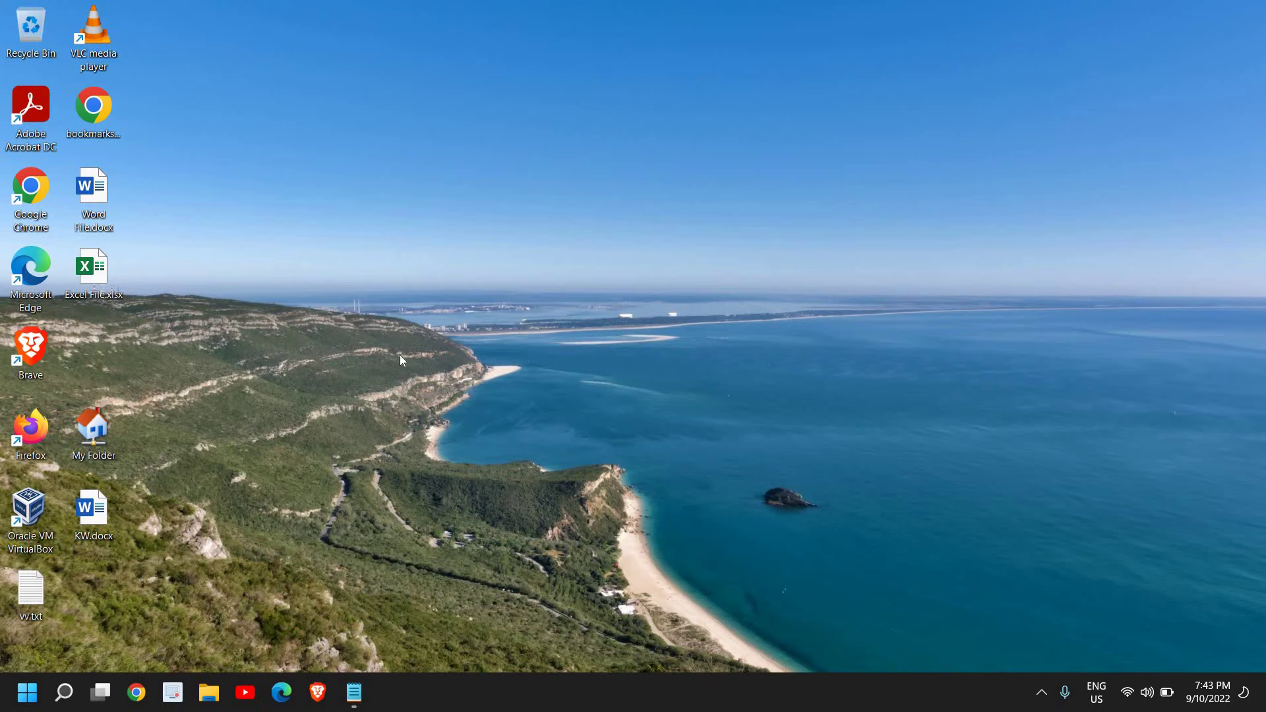